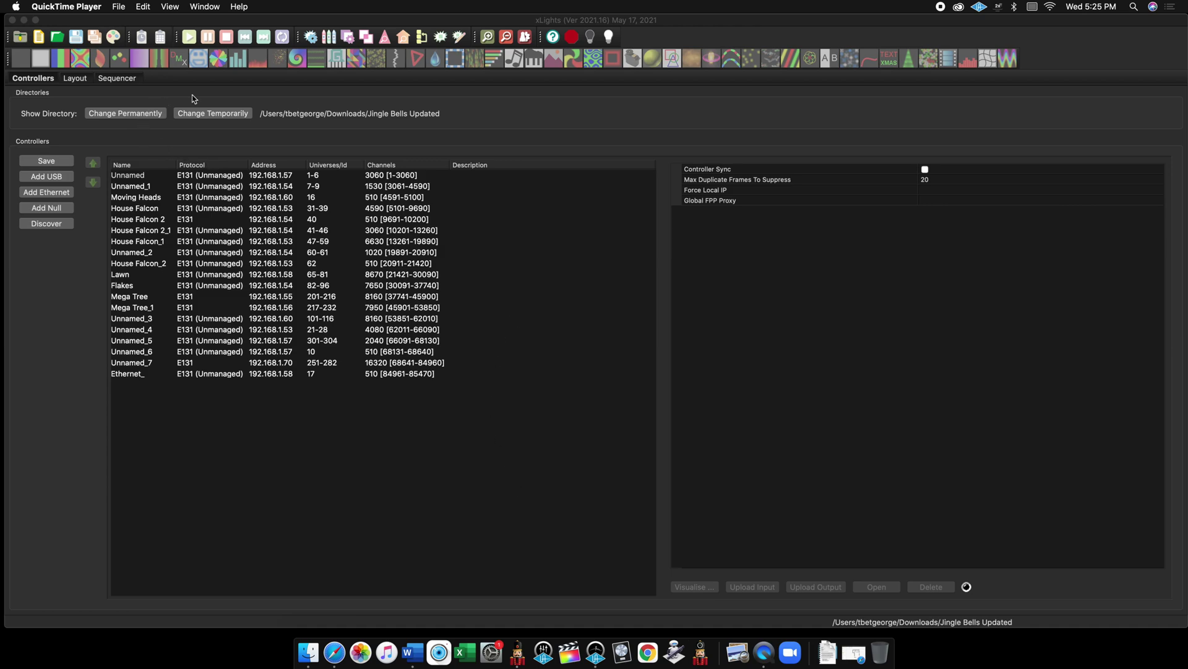
Step: Bring the xLights window to the front
click(141, 116)
Step: Permanently set the show folder to Desktop > Bad Romance Sequence and view its Layout tab
click(141, 116)
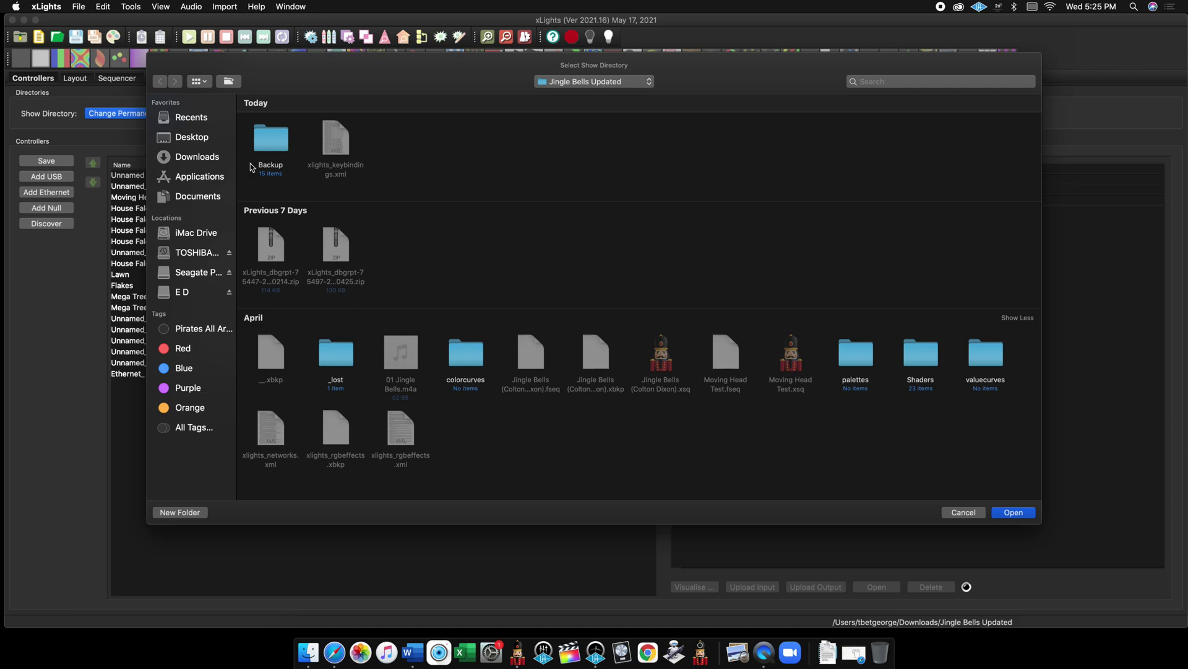
click(193, 138)
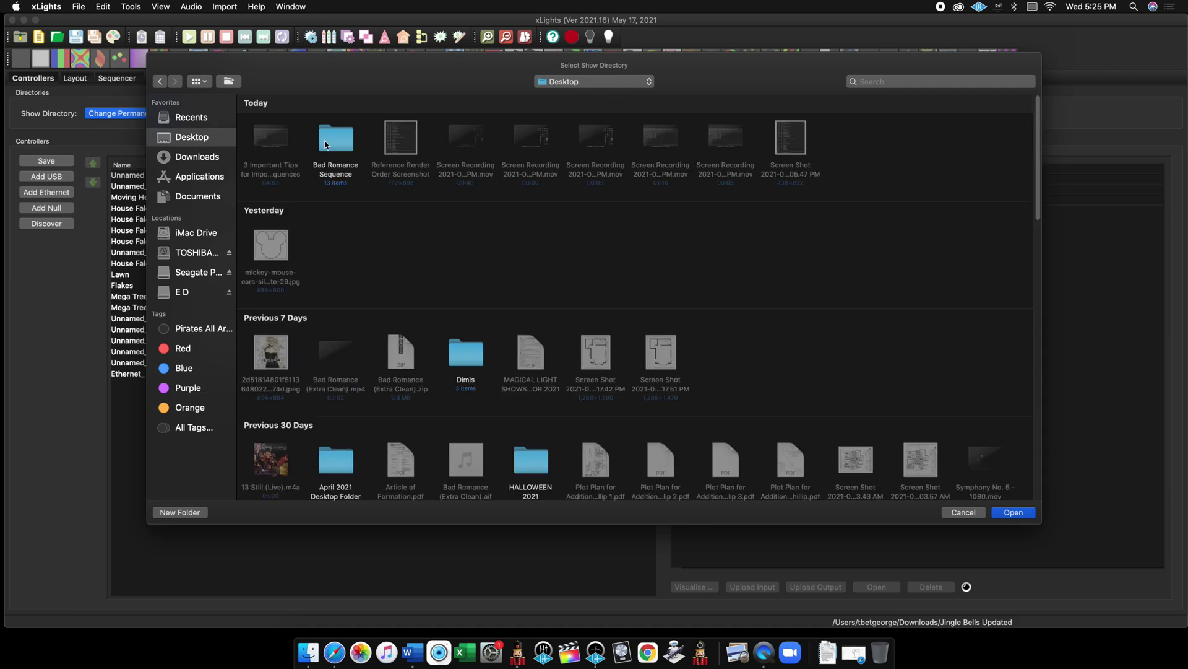
double_click(327, 144)
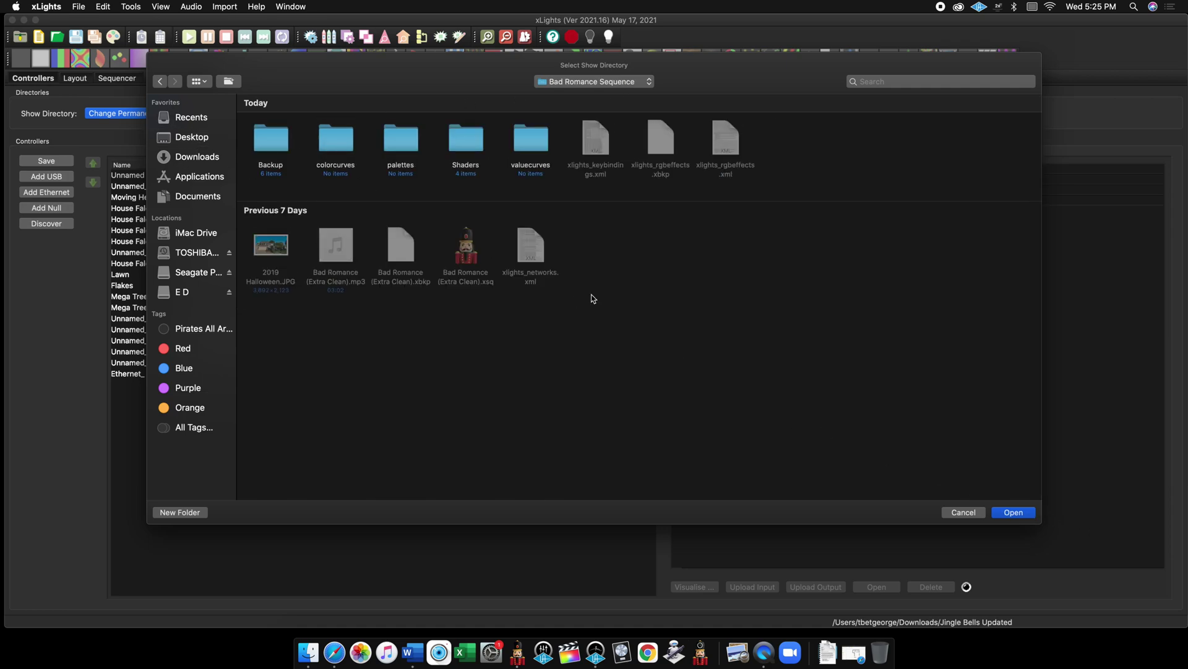
click(1017, 513)
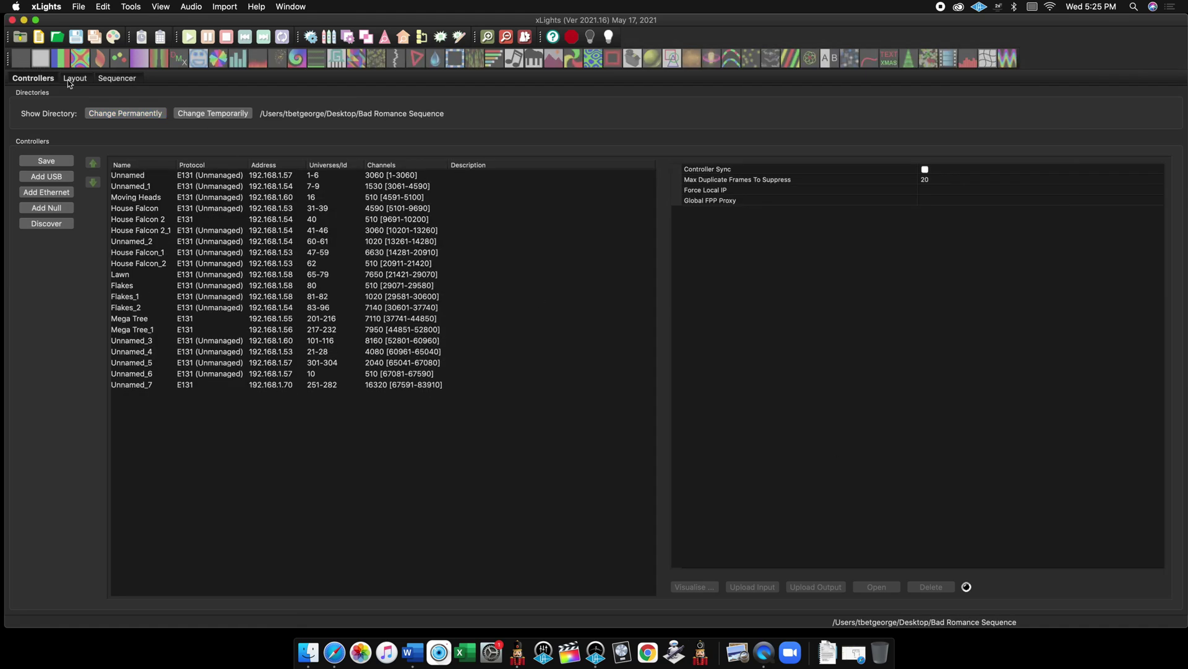
click(71, 79)
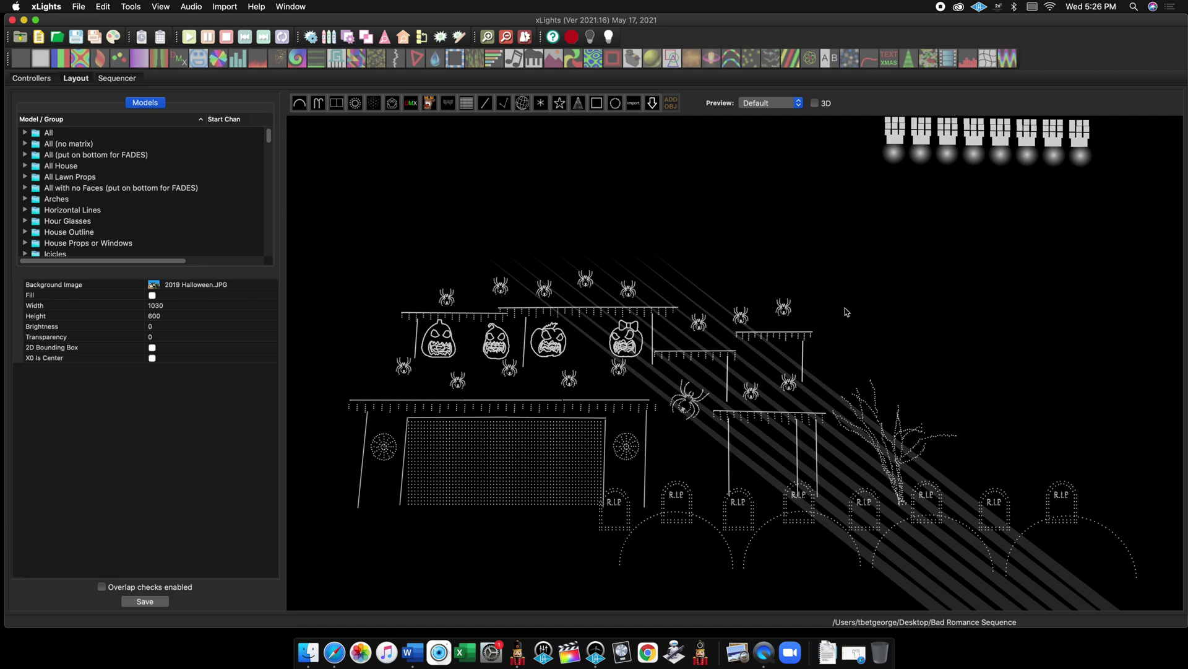
Step: Open the Bad Romance (Extra Clean).xsq sequence from File > Open Sequence
click(79, 7)
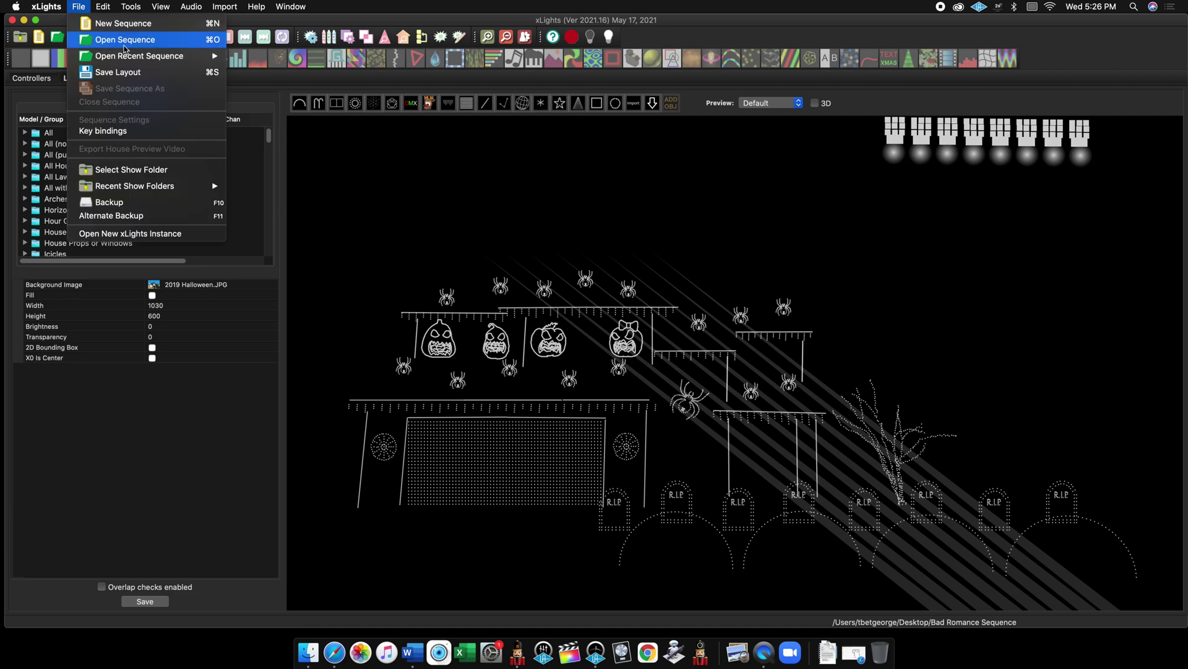
click(123, 43)
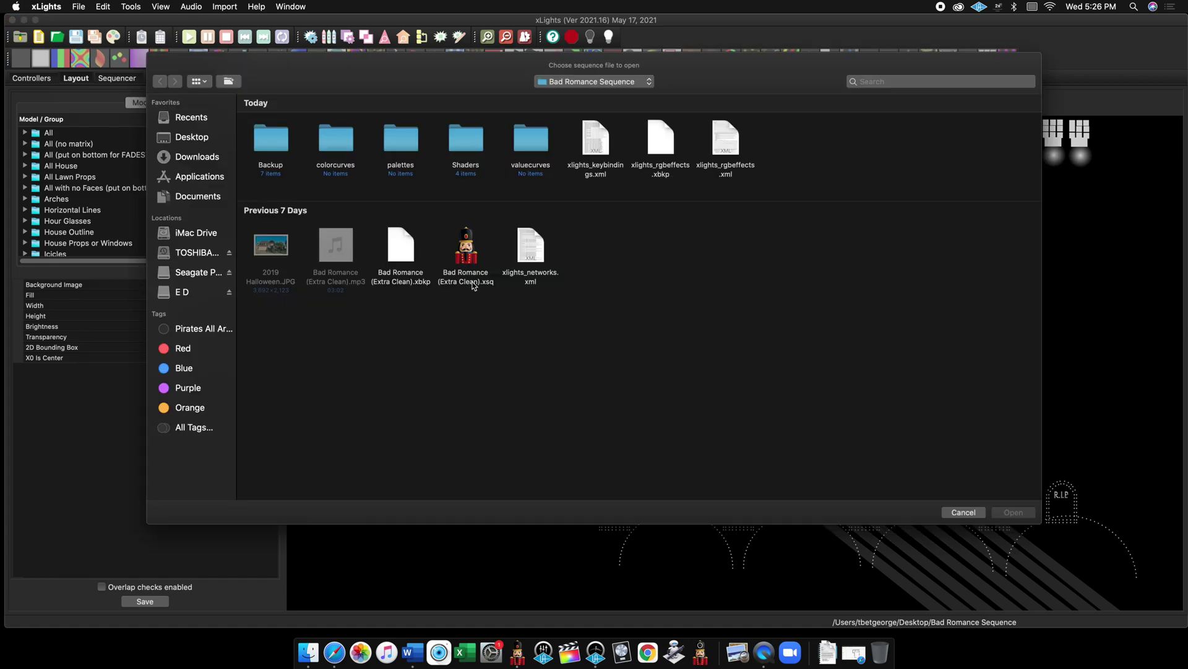
click(471, 272)
double_click(470, 271)
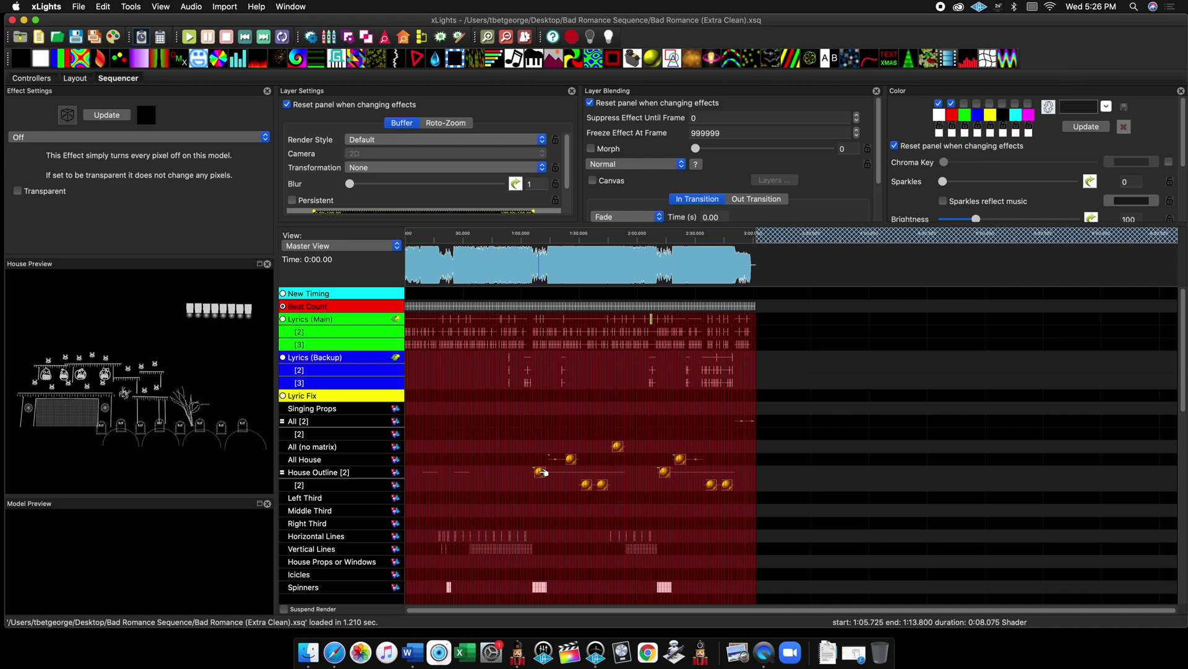
Step: Select the House Outline [2] Shader effect and check its 1:05.725–1:13.800 span
click(448, 473)
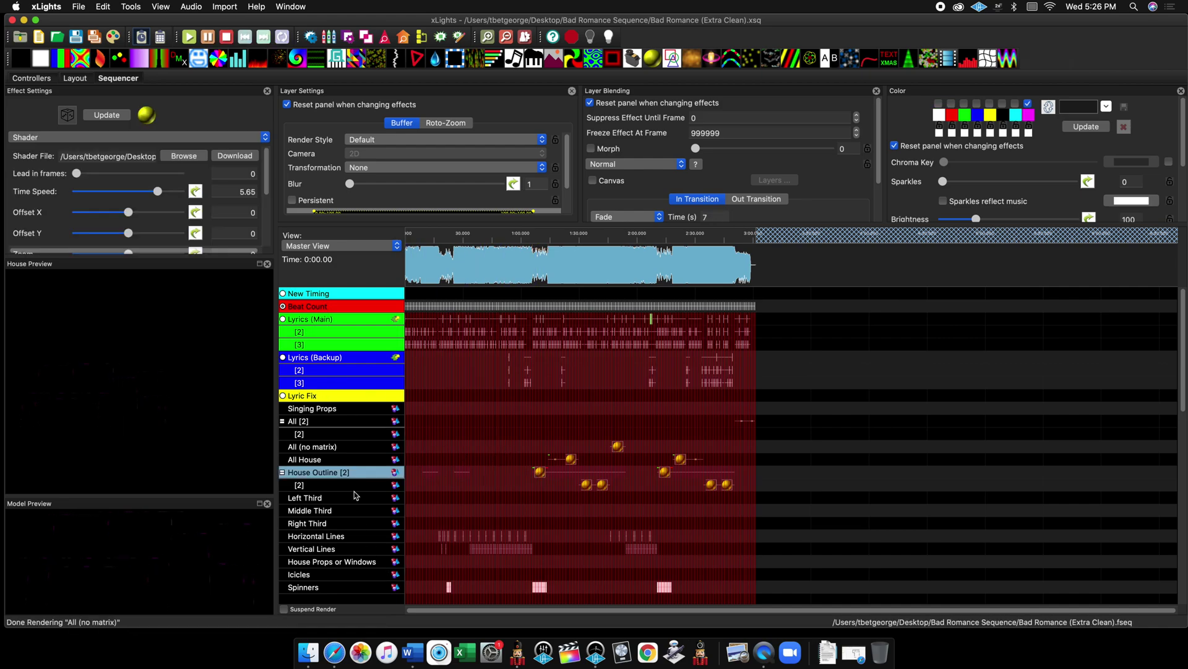
click(539, 472)
scroll(351, 506, down, 2)
scroll(343, 471, up, 2)
click(422, 37)
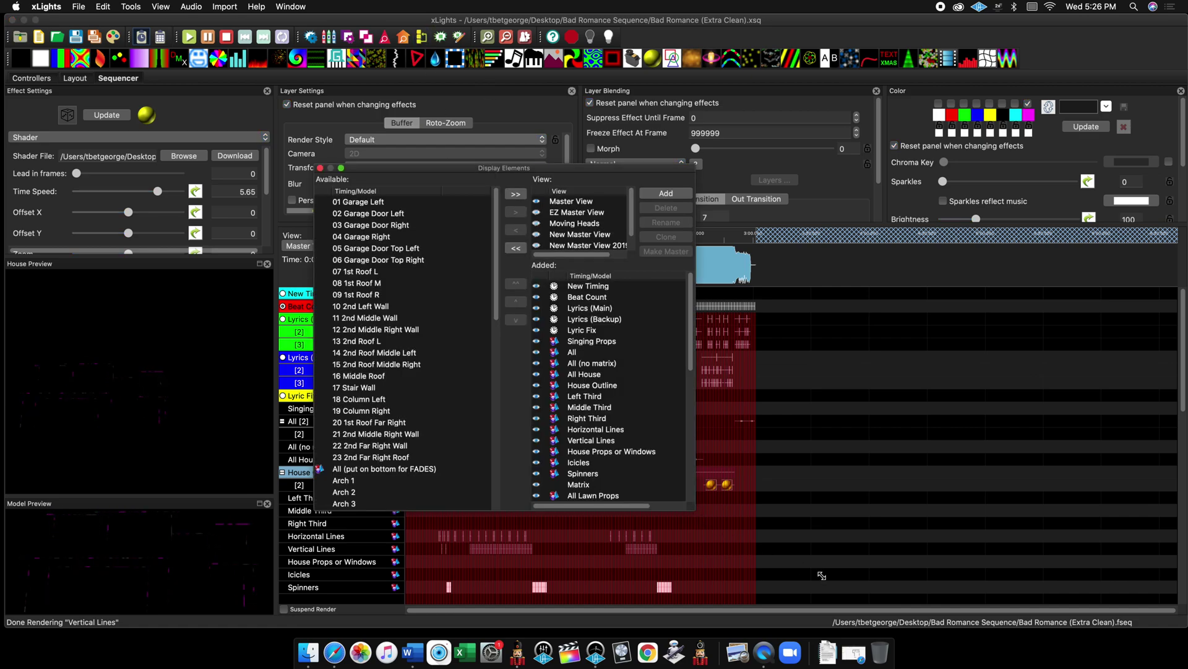
drag(822, 575, 826, 582)
scroll(823, 399, down, 3)
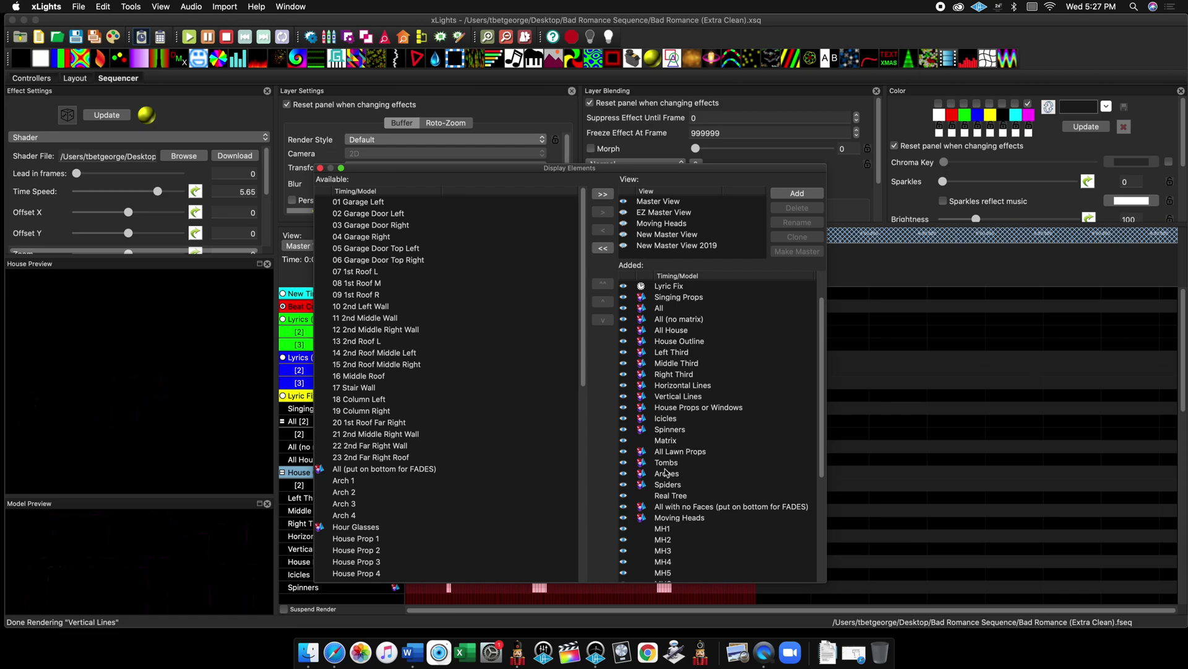
click(320, 168)
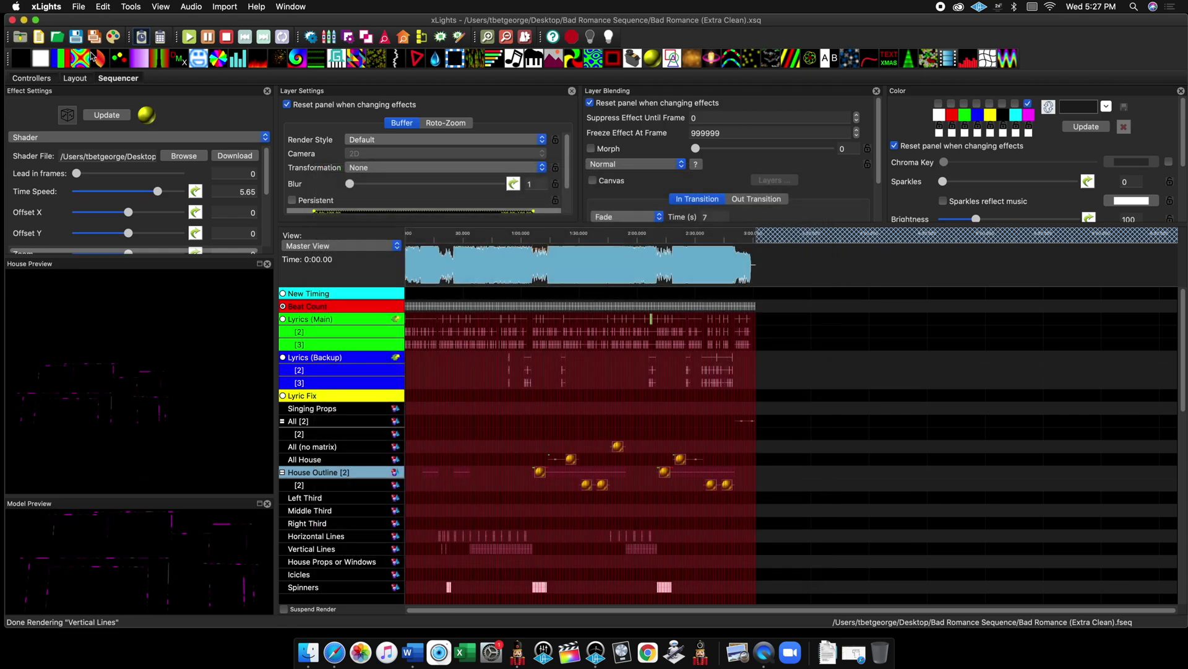
click(24, 20)
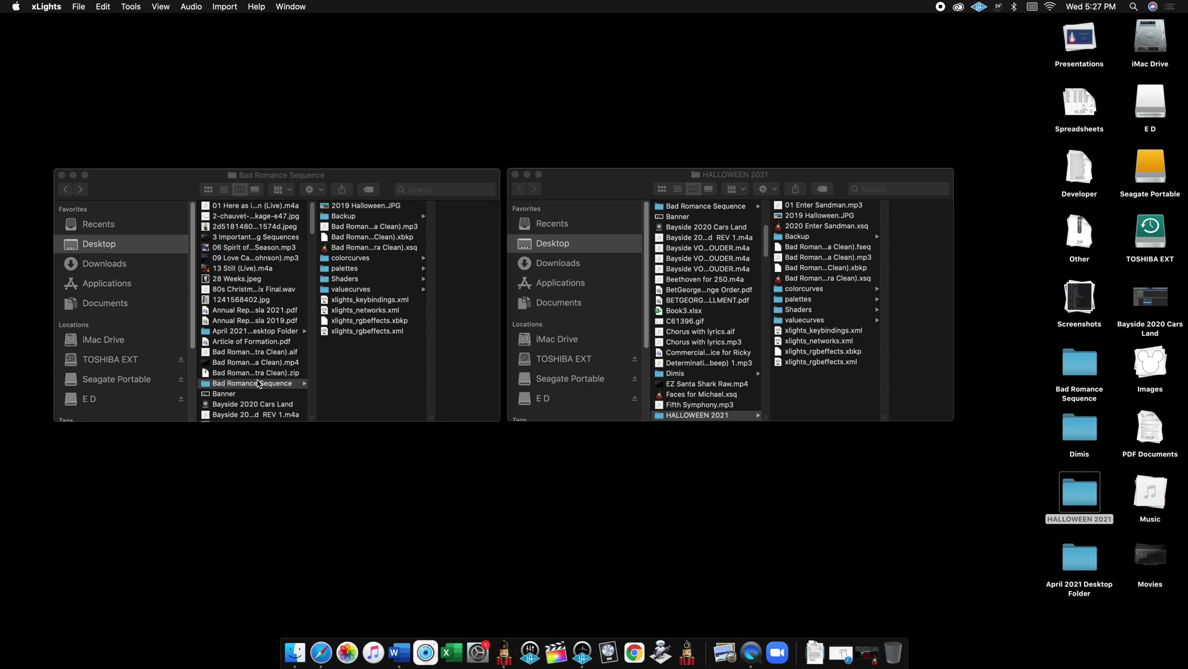
Step: Compare the Bad Romance Sequence and HALLOWEEN 2021 Finder windows side by side
click(260, 172)
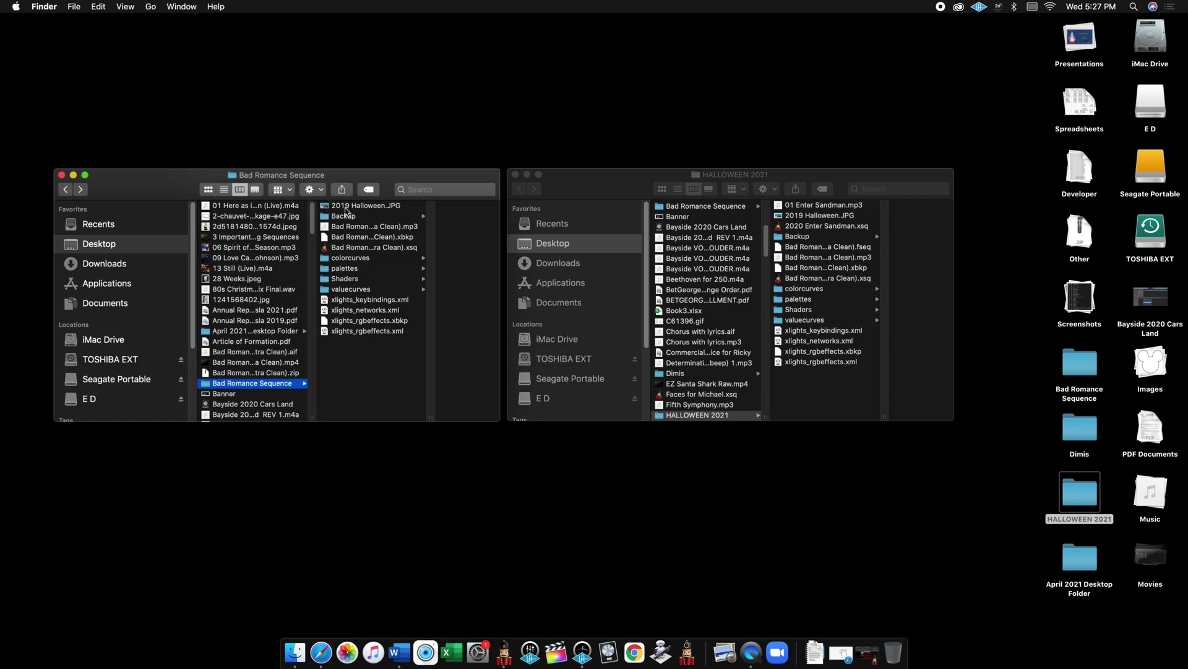
click(721, 170)
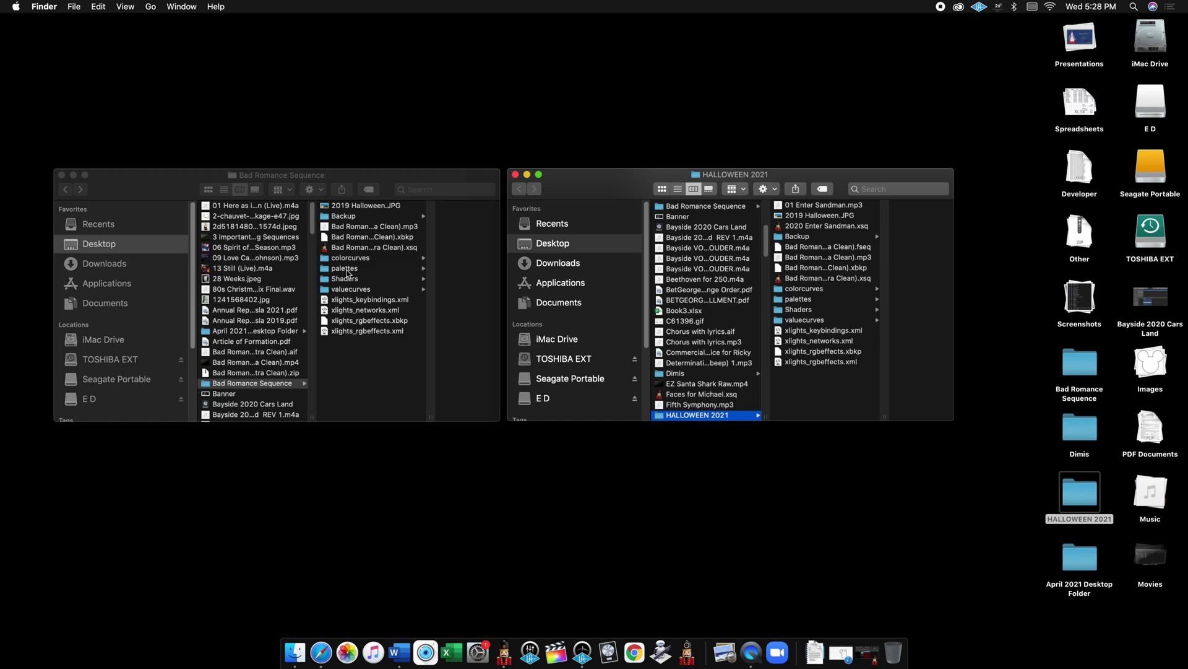
Step: List the four .fs files in the Shaders folder, then preview xlights_rgbeffects.xml
click(345, 280)
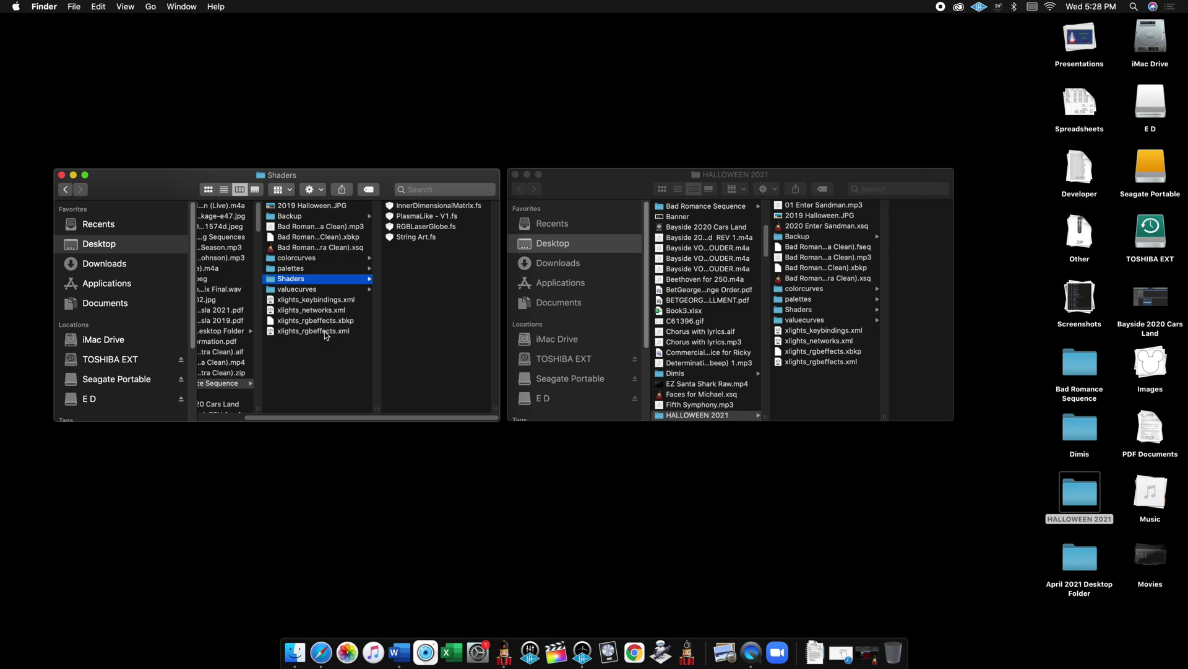
click(306, 332)
Step: Preview xlights_networks.xml and xlights_keybindings.xml, then restore the xLights sequencer
click(307, 312)
key(Up)
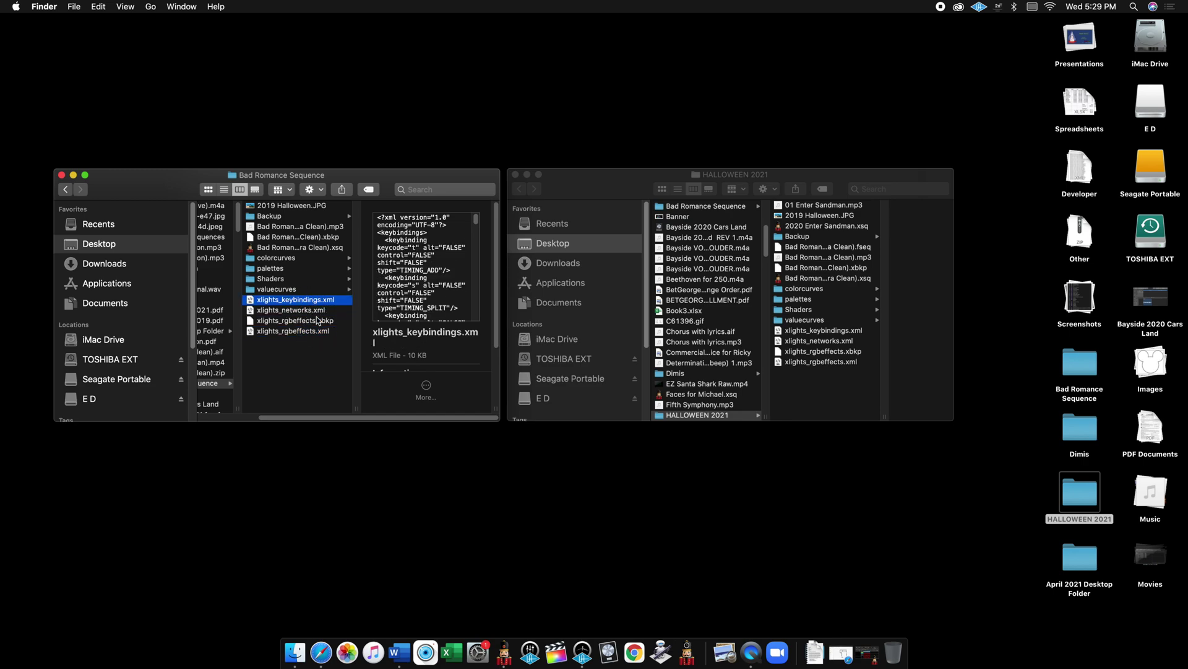
click(822, 389)
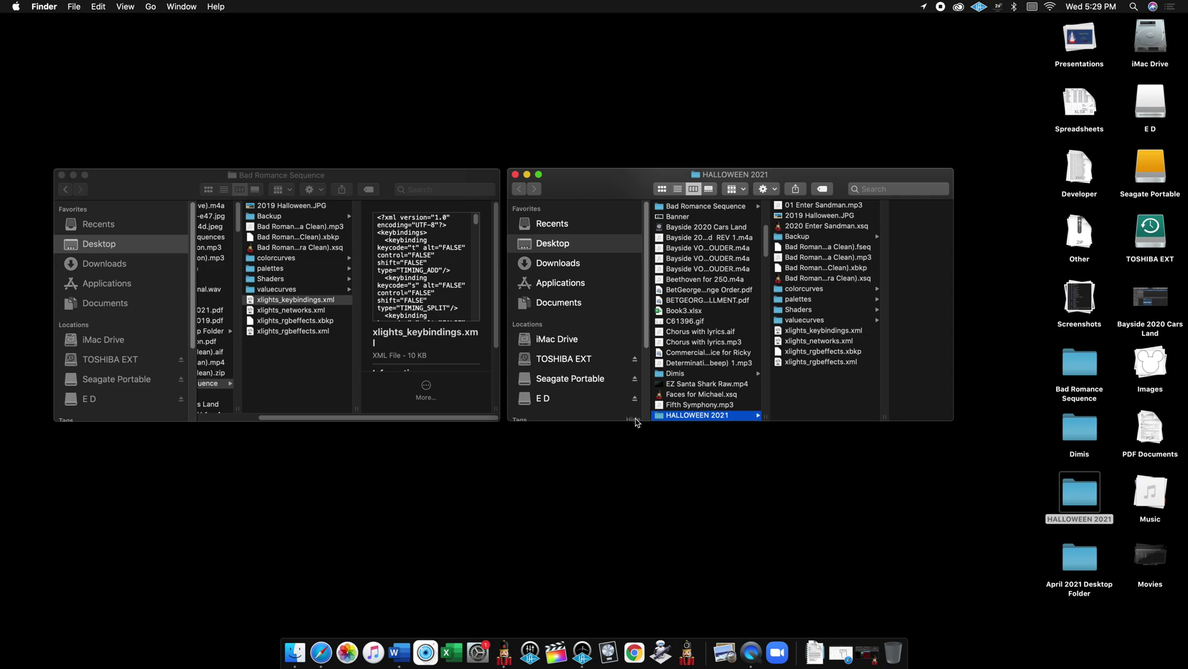
click(504, 652)
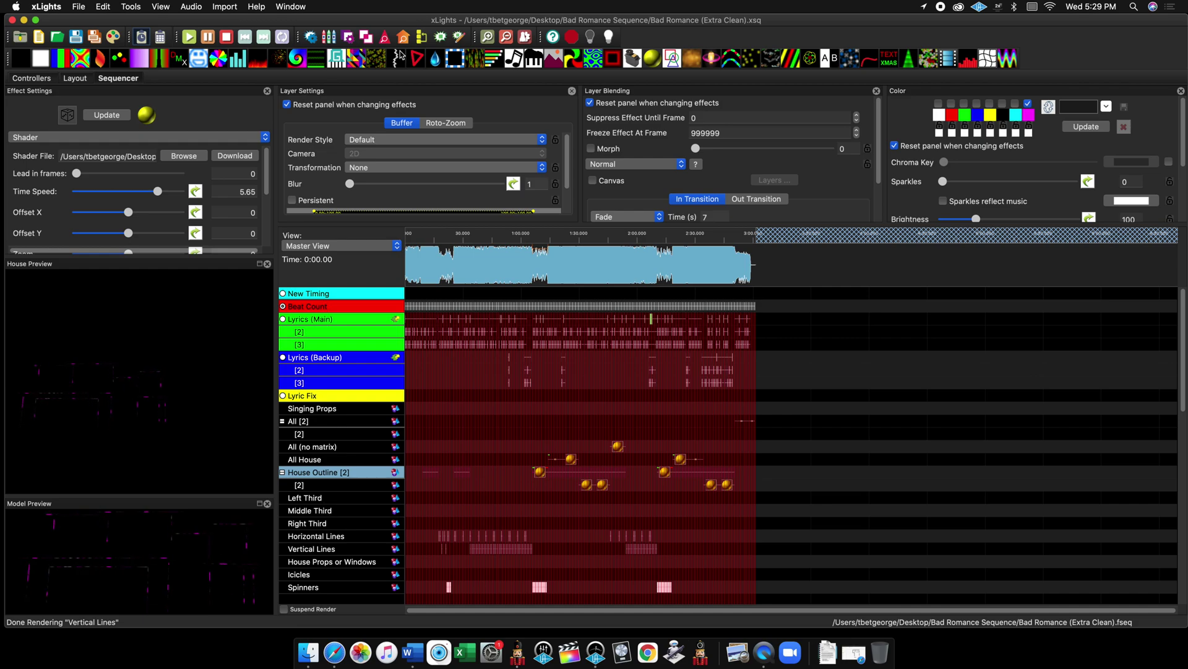
Step: Open Display Elements and screenshot the element order, browse the Import and Help menus, then reopen it
click(421, 37)
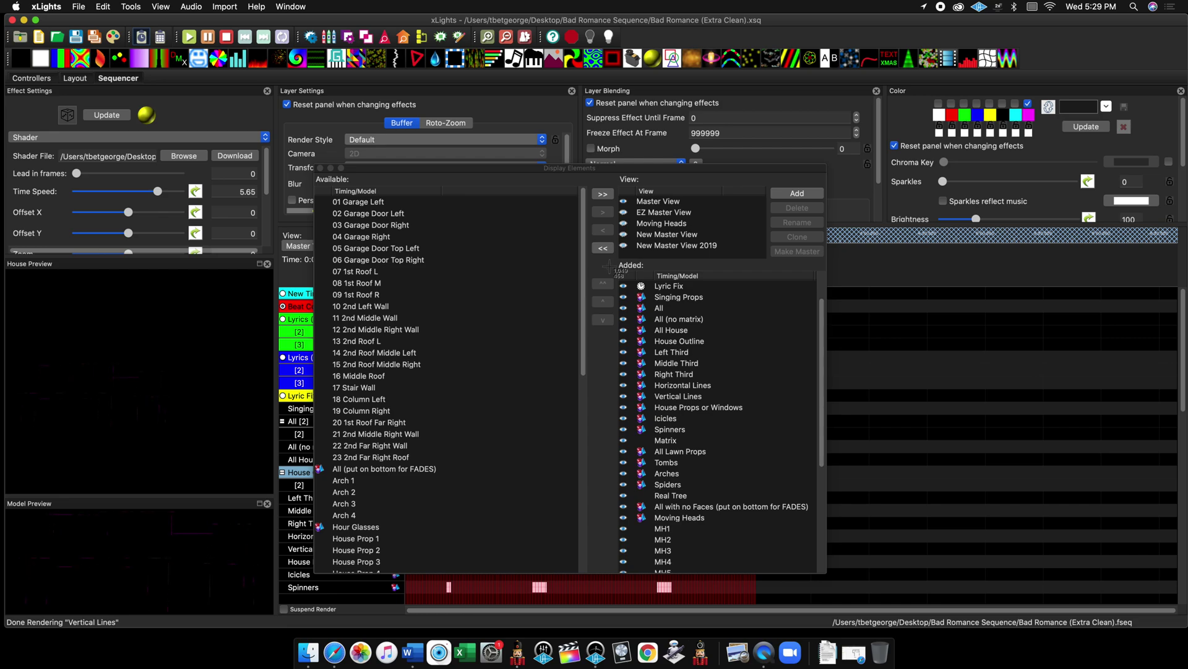
drag(604, 268, 823, 530)
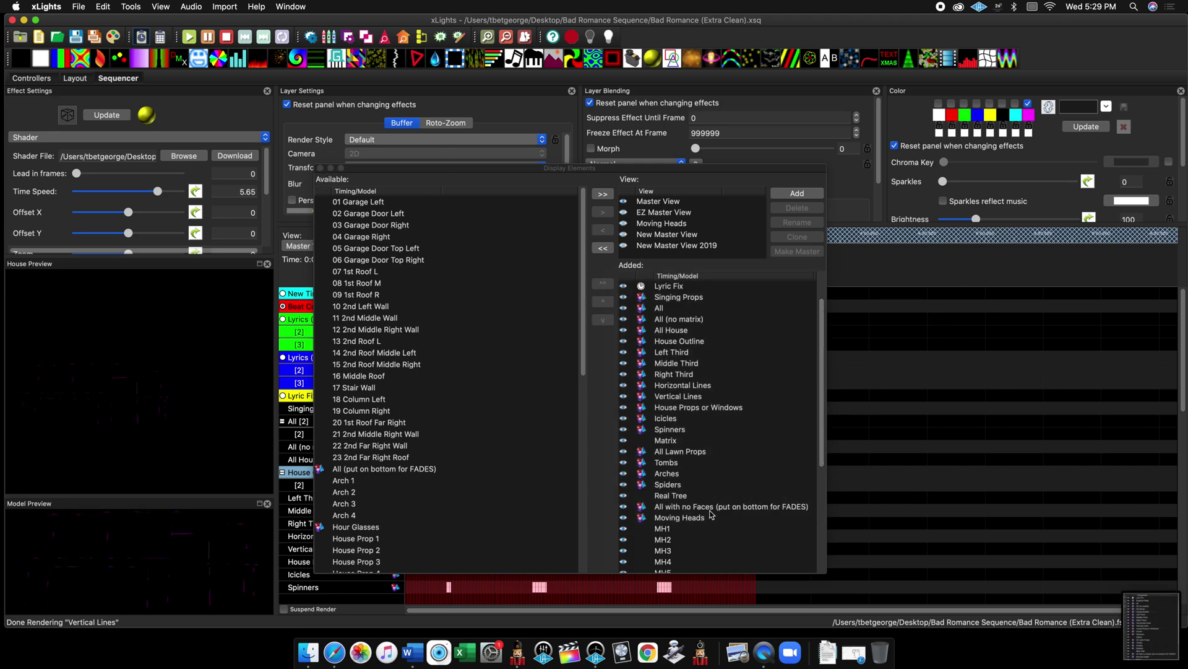
click(320, 168)
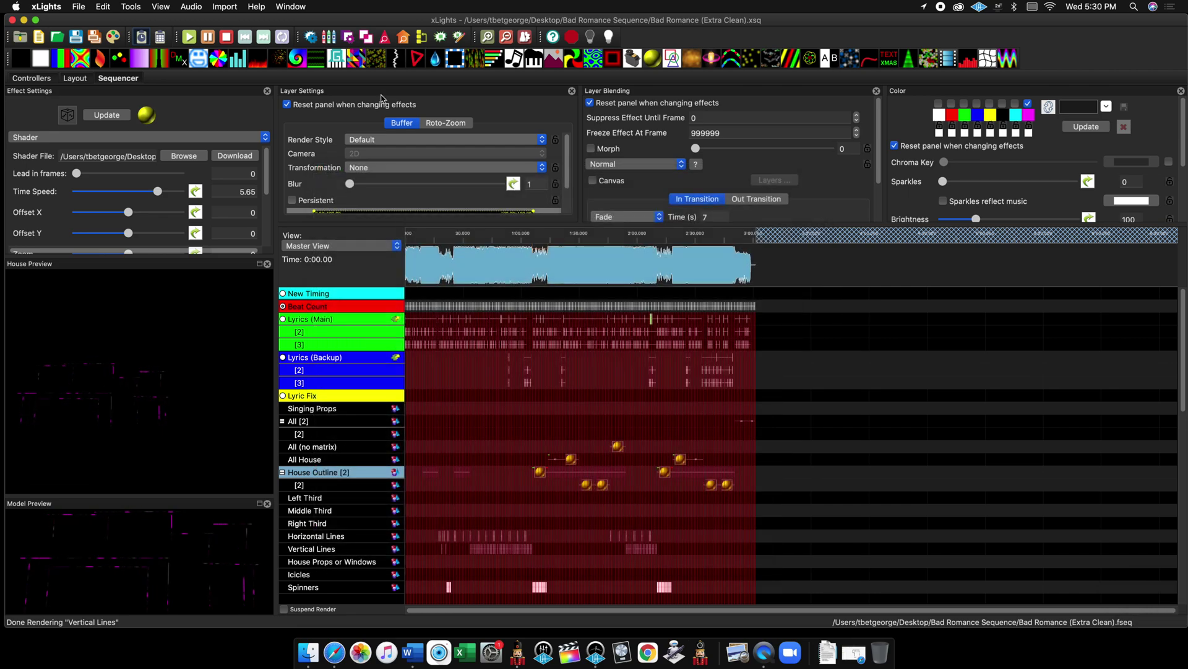
click(234, 6)
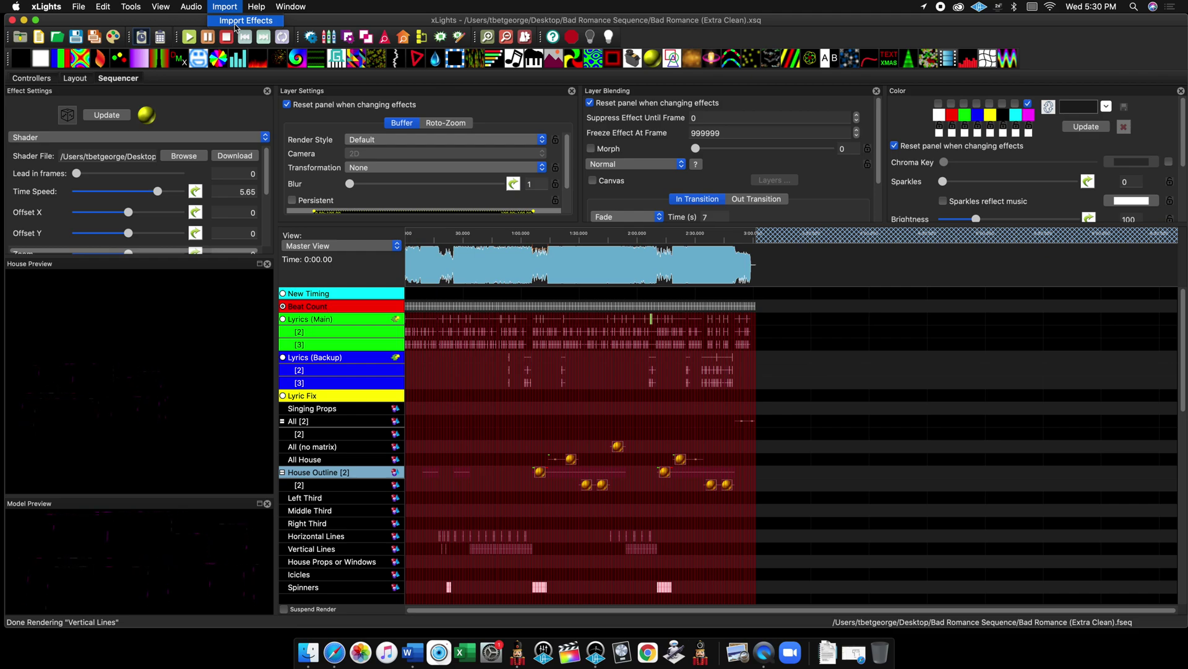
click(256, 6)
click(423, 37)
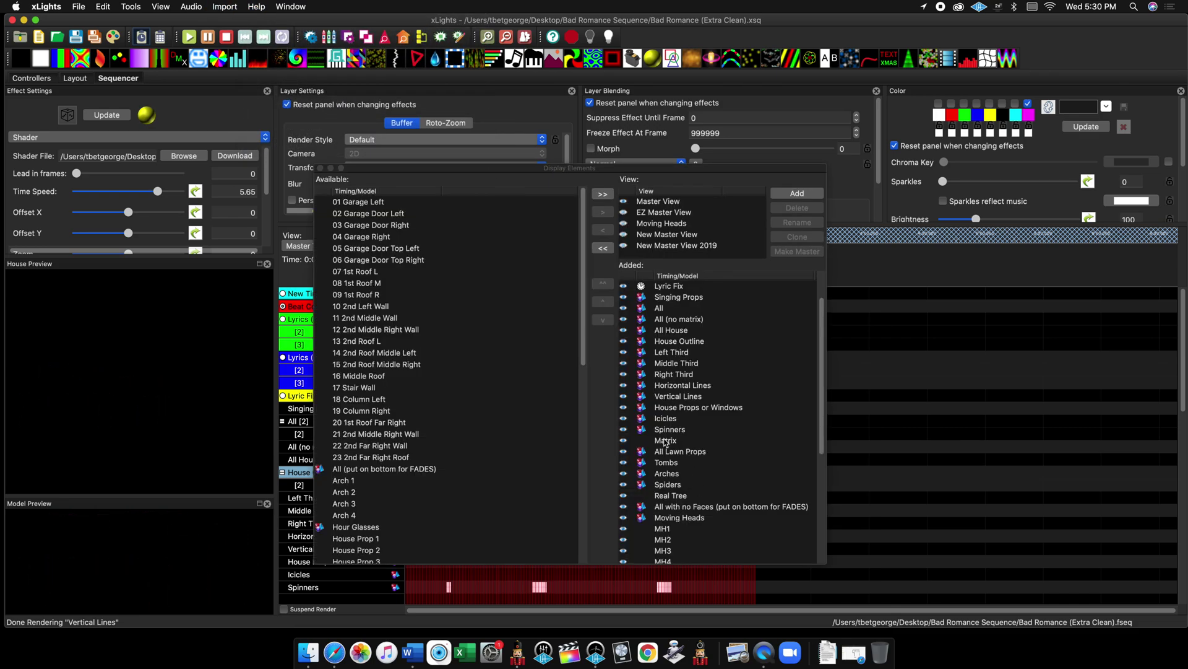
Step: Reorder 'All with no Faces' to sit just below Moving Heads
click(711, 508)
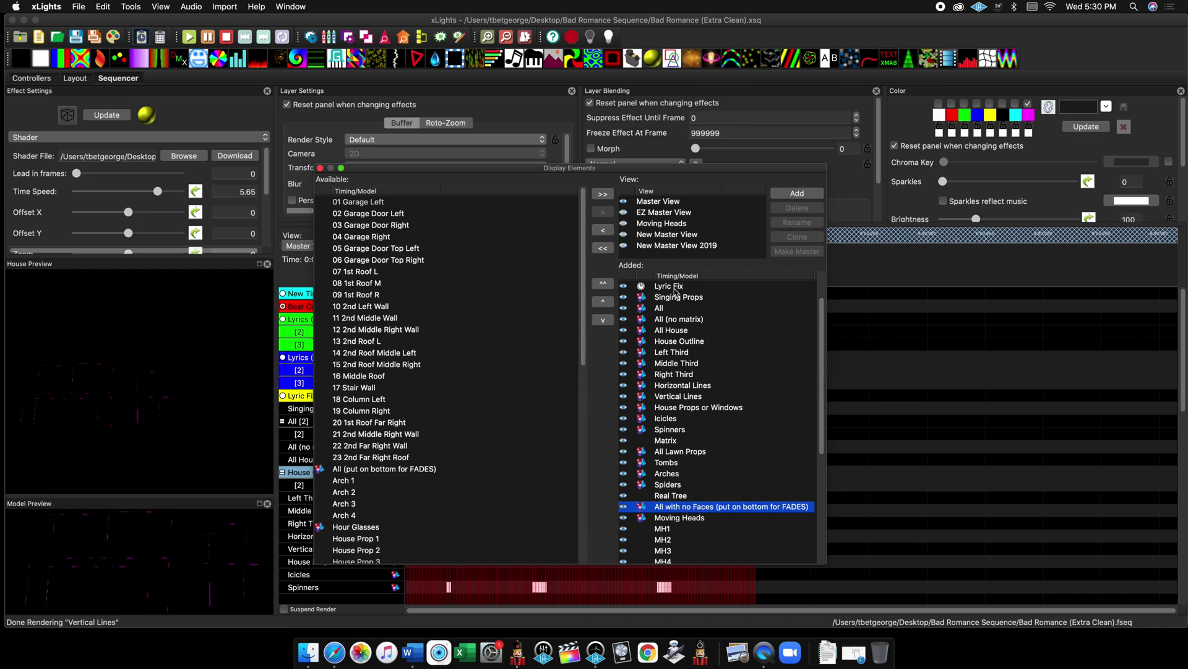
click(606, 305)
click(603, 303)
click(603, 302)
click(603, 302)
click(603, 302)
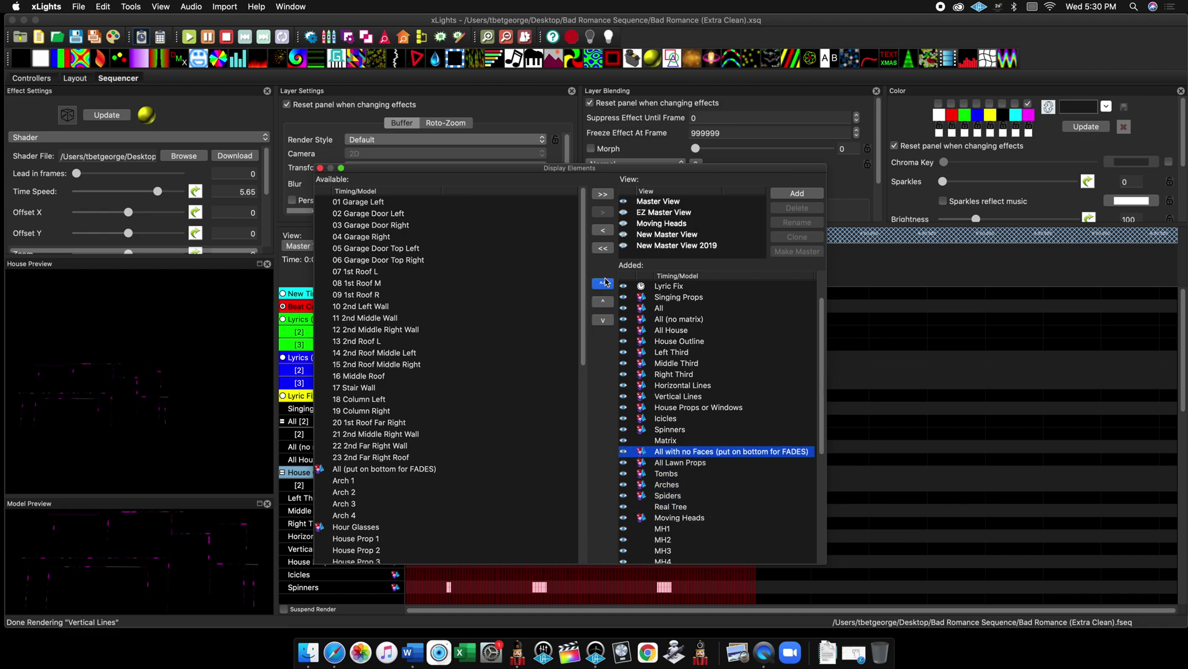
click(603, 284)
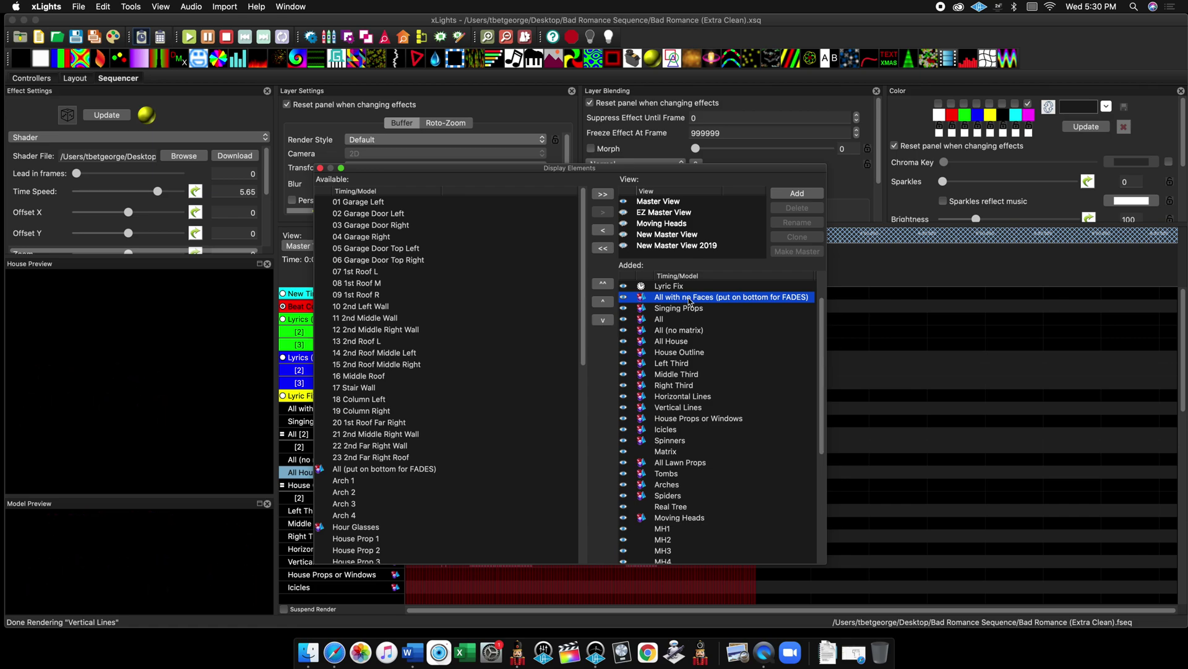
drag(672, 517, 673, 518)
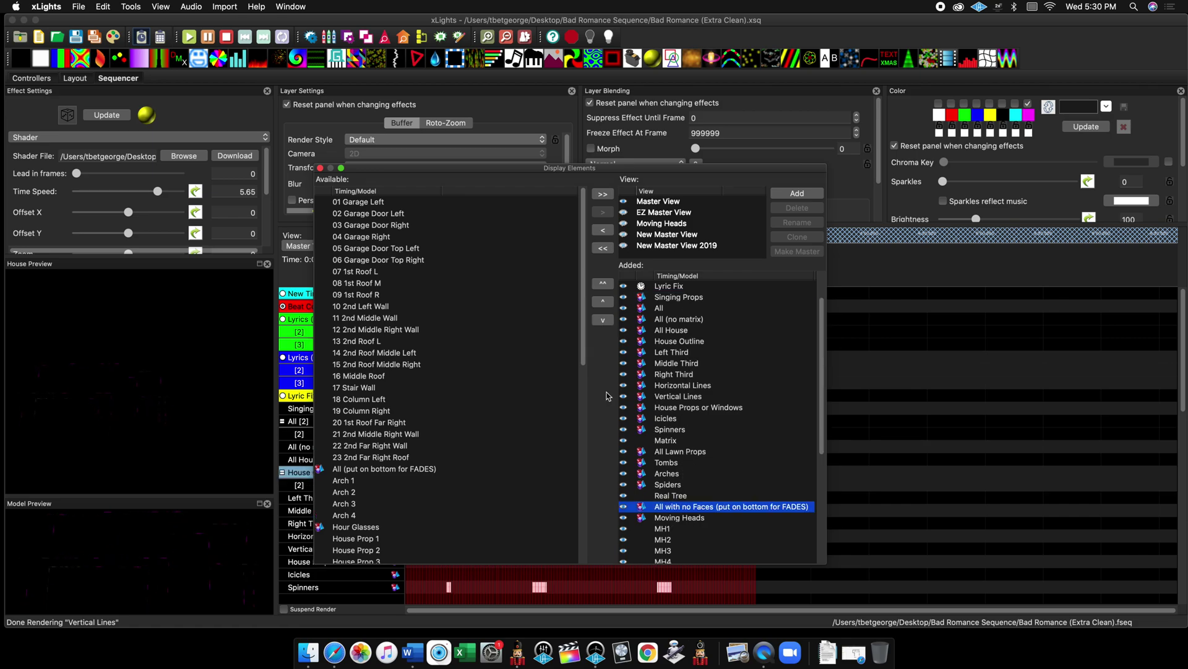
click(604, 321)
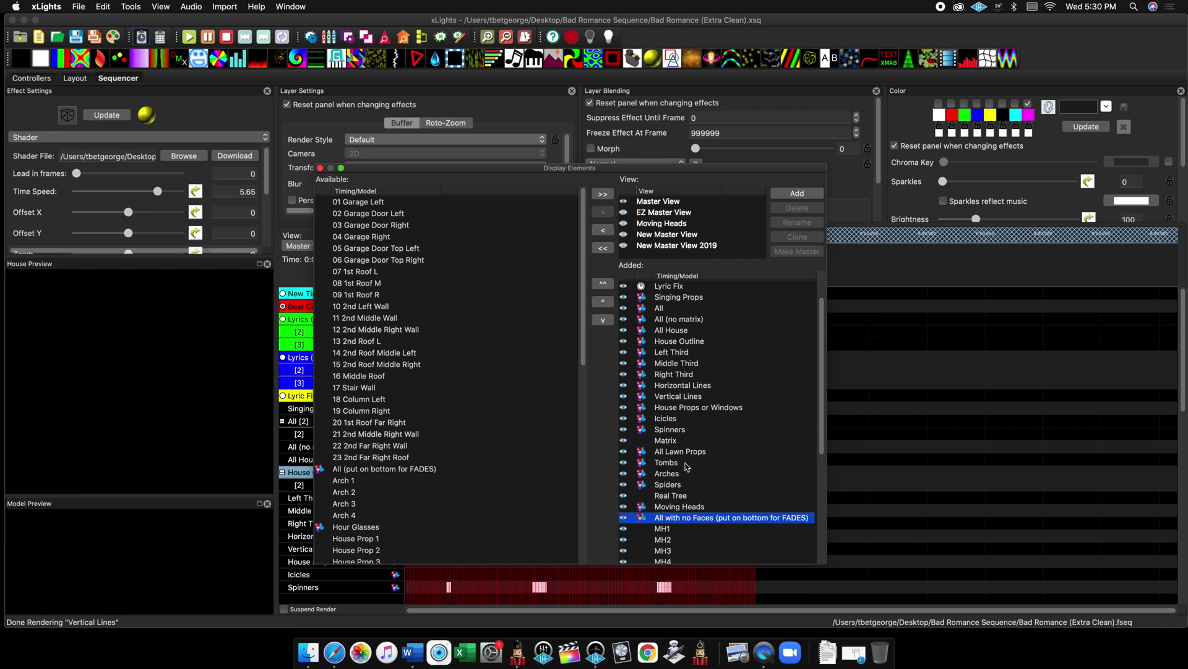
Step: Select the All and All (no matrix) elements, then go to the Controllers tab
scroll(689, 473, up, 2)
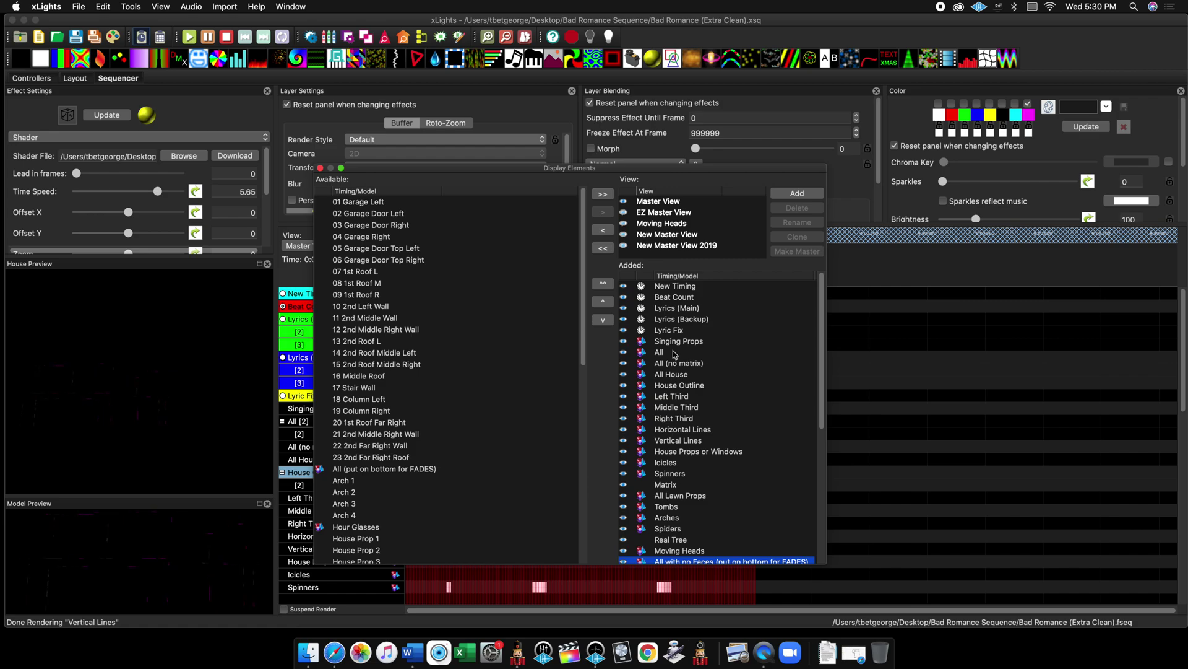
click(660, 358)
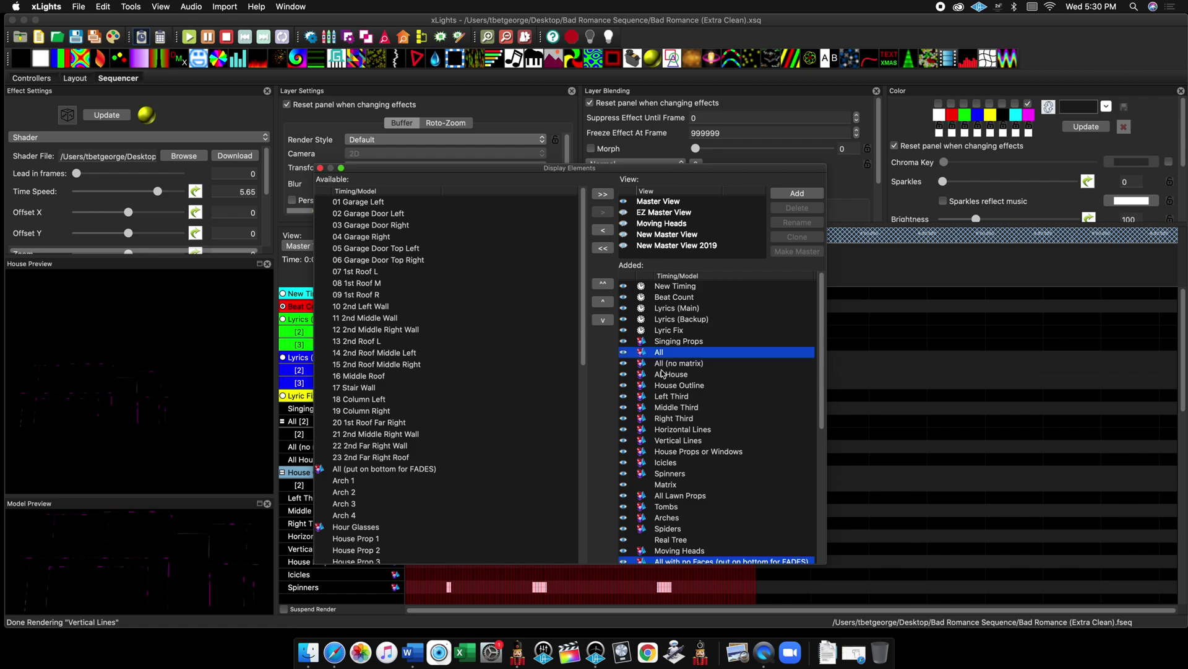
click(661, 364)
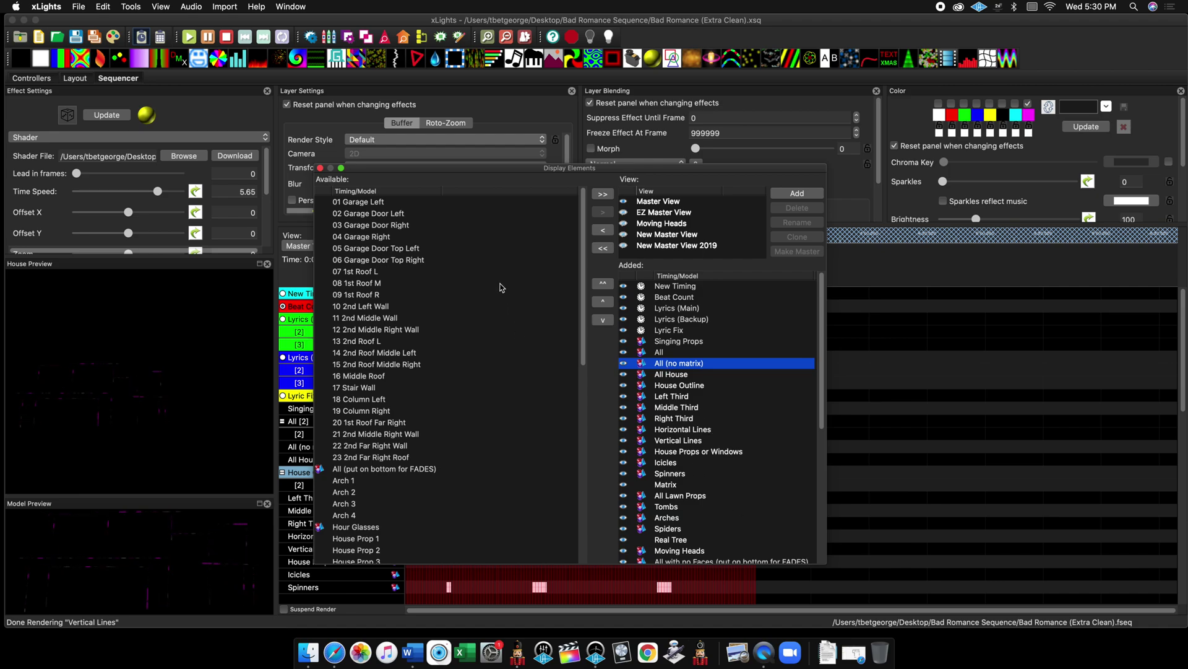
click(41, 80)
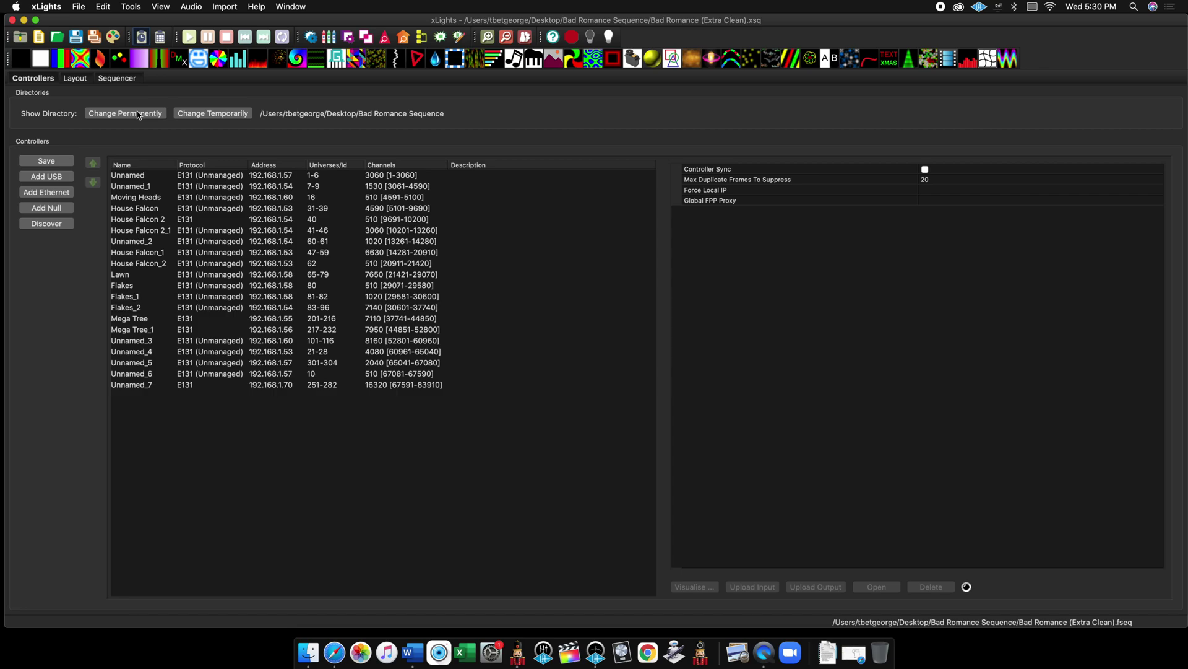
Step: Minimize xLights to reveal the two show-folder Finder windows
click(24, 20)
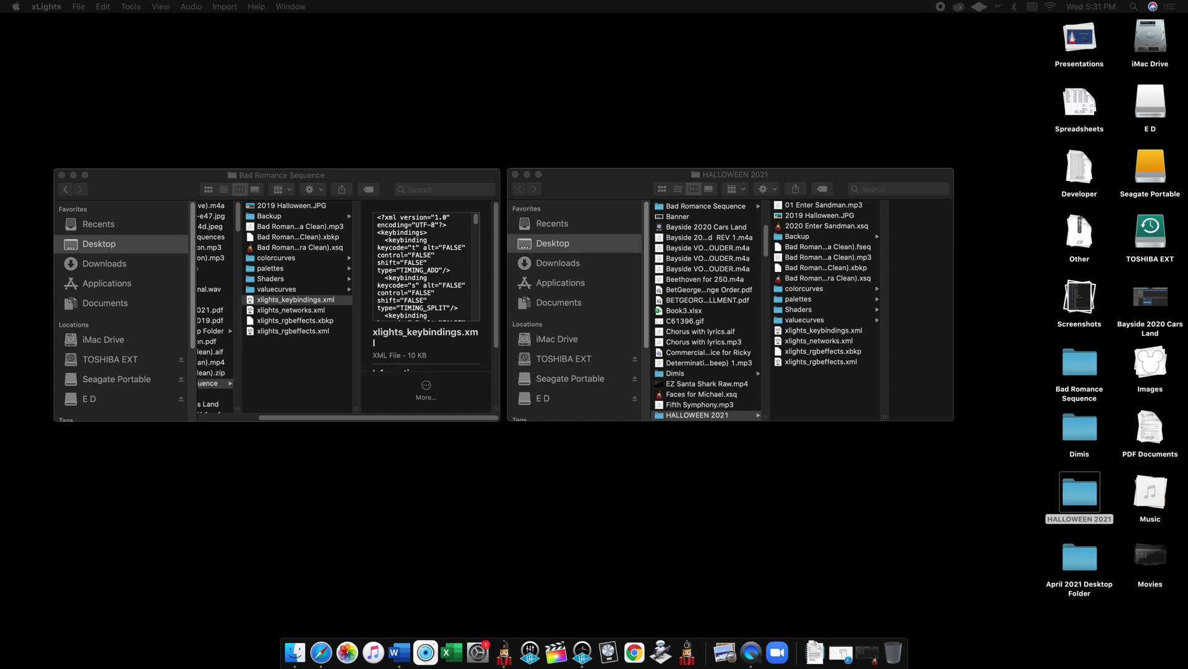
Step: Return to the Bad Romance sequencer and dock the Display Elements panel into the top panel row
click(504, 652)
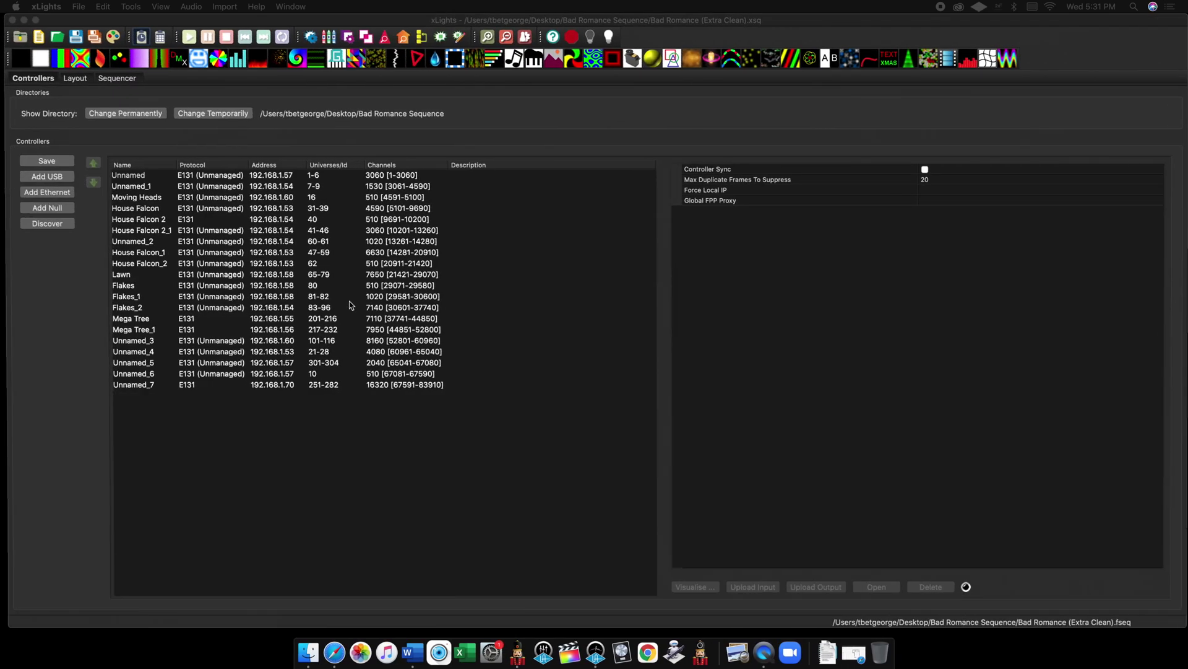
click(118, 78)
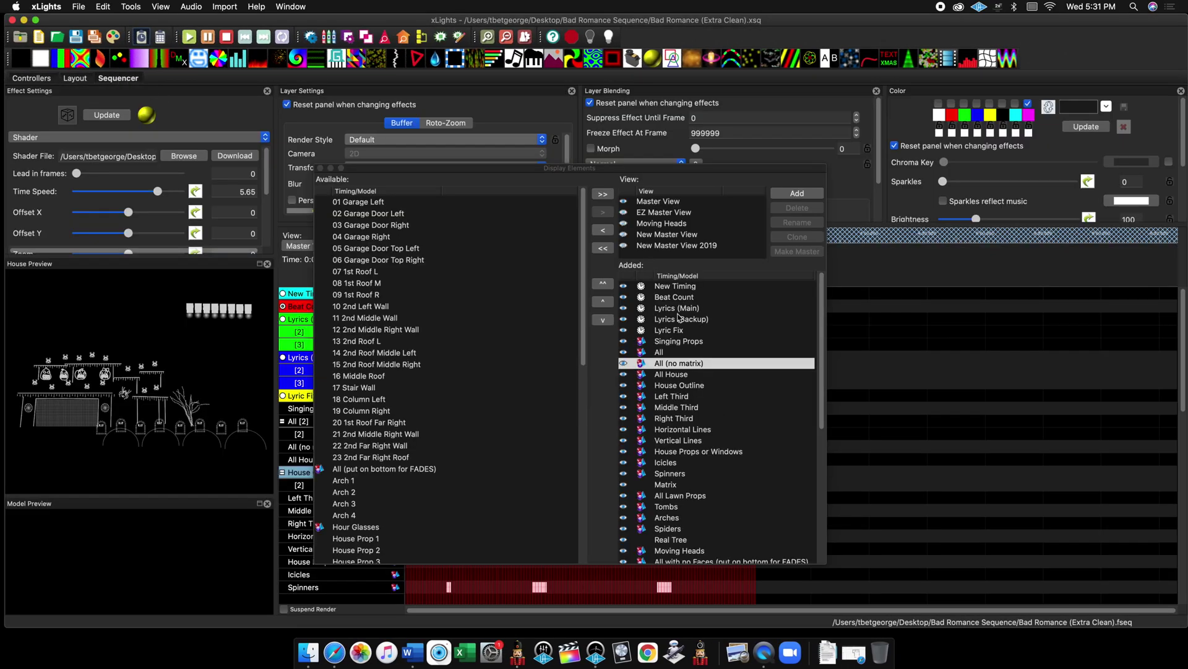
drag(525, 166, 458, 158)
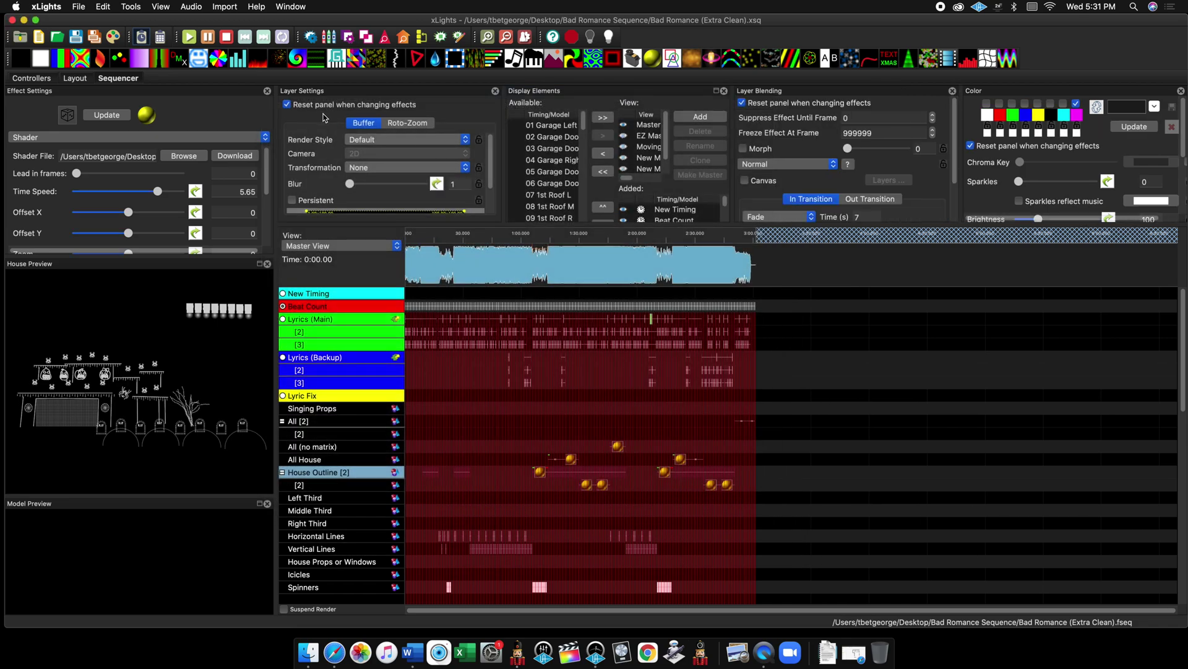